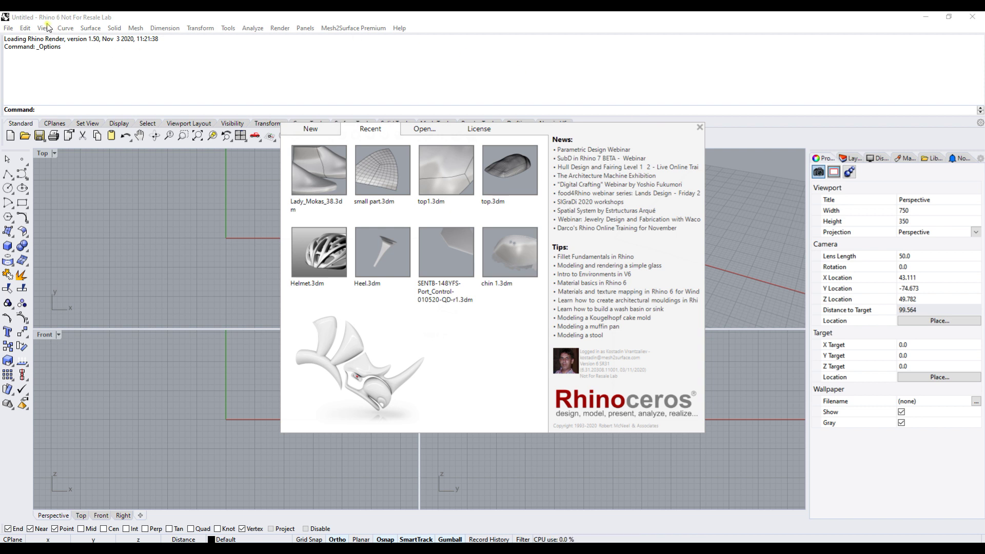
# Close the start-up window and check the Mesh2Surface Premium About box showing version 6.0.40
pyautogui.click(699, 127)
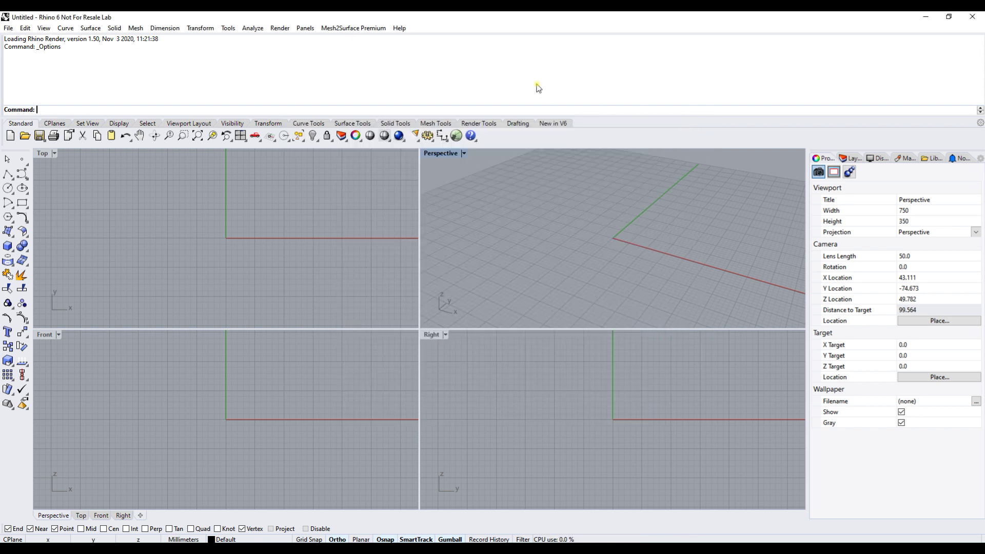
pyautogui.click(354, 28)
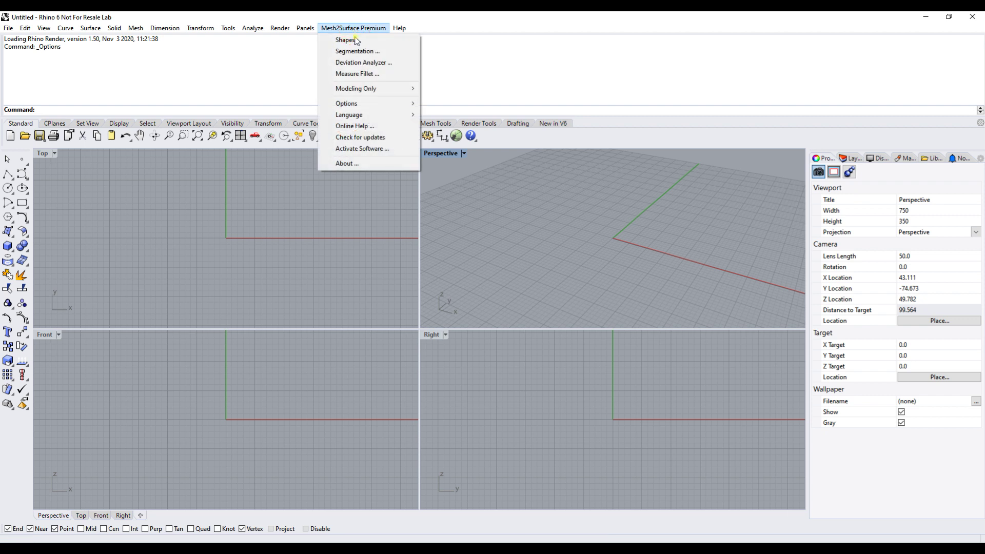
pyautogui.click(358, 164)
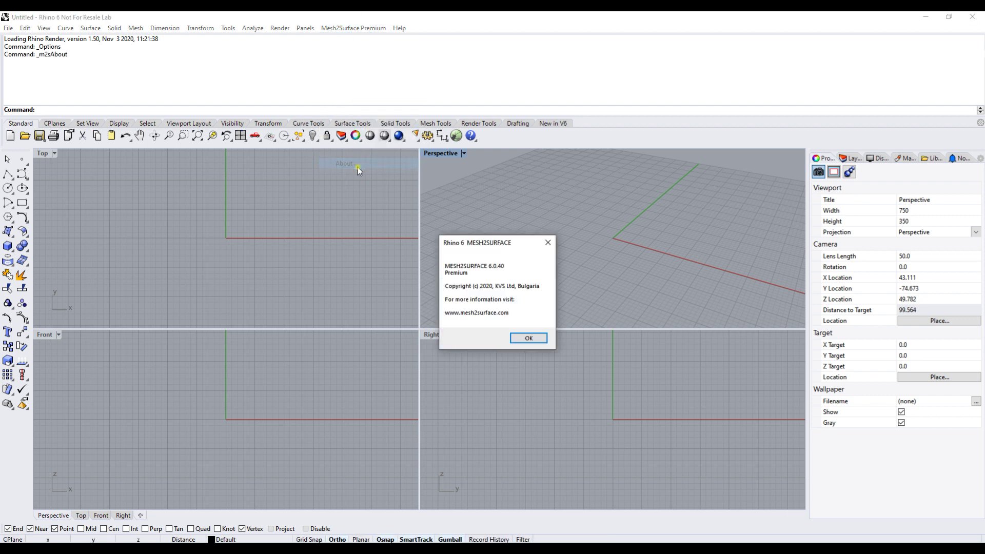
pyautogui.click(528, 338)
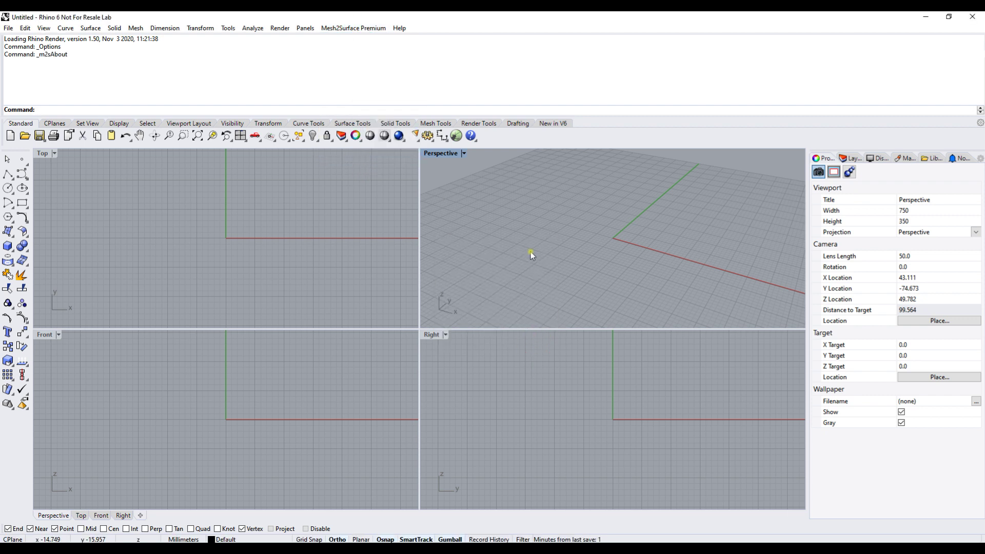
# Show the Plug-ins page of Rhino 6's Options from the Tools menu
pyautogui.click(228, 28)
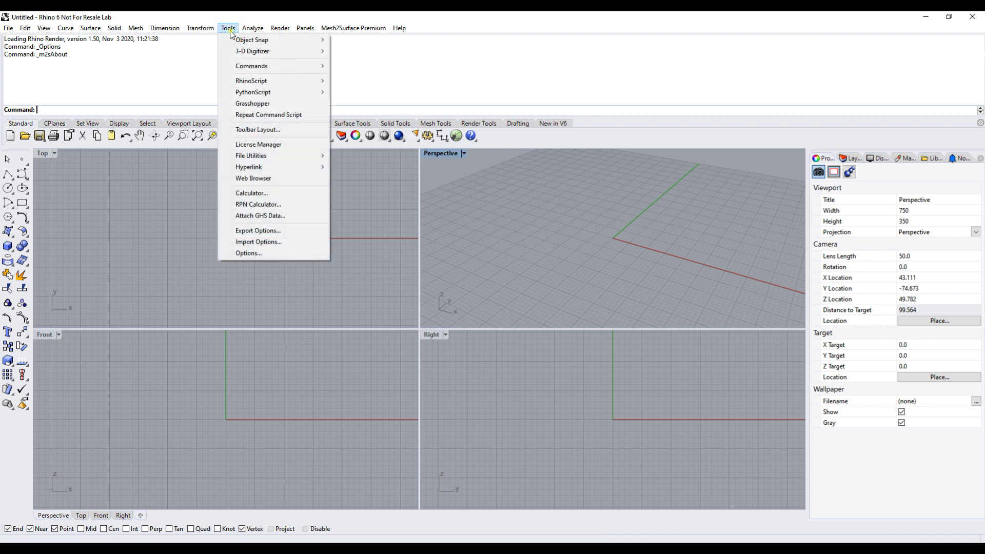
pyautogui.click(246, 254)
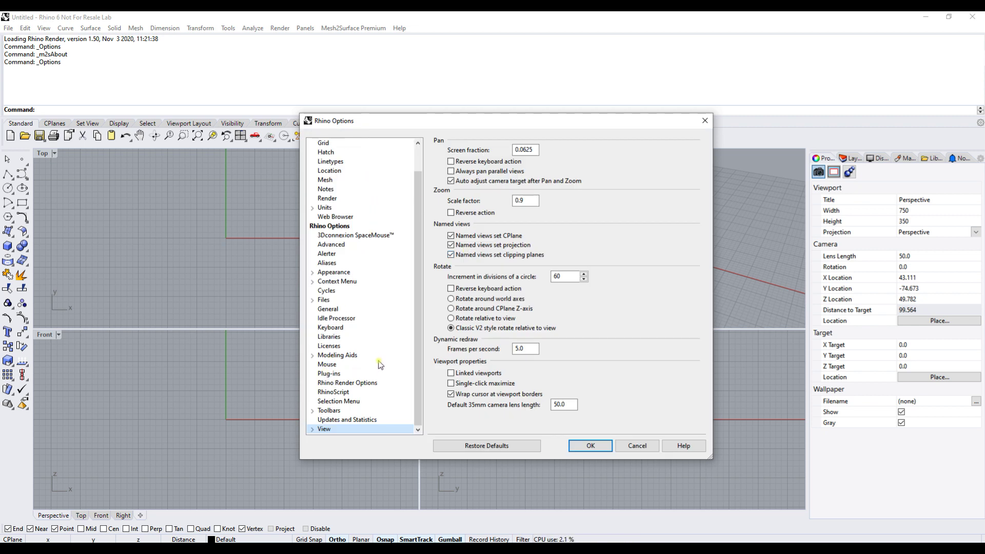
pyautogui.click(327, 374)
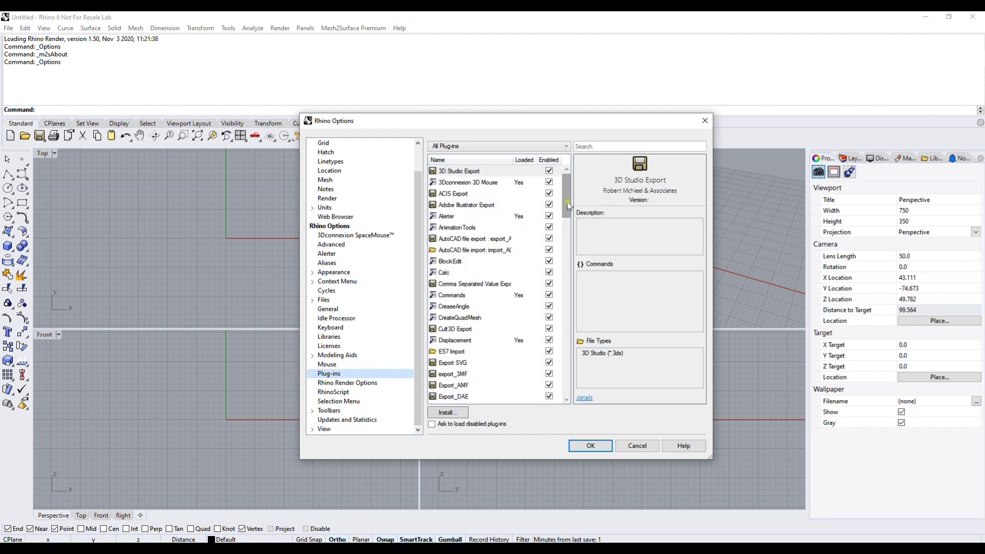
# Filter the plug-in list to Loaded Plug-ins and select MESH2SURFACE to see its 6.0.40 details
pyautogui.click(519, 150)
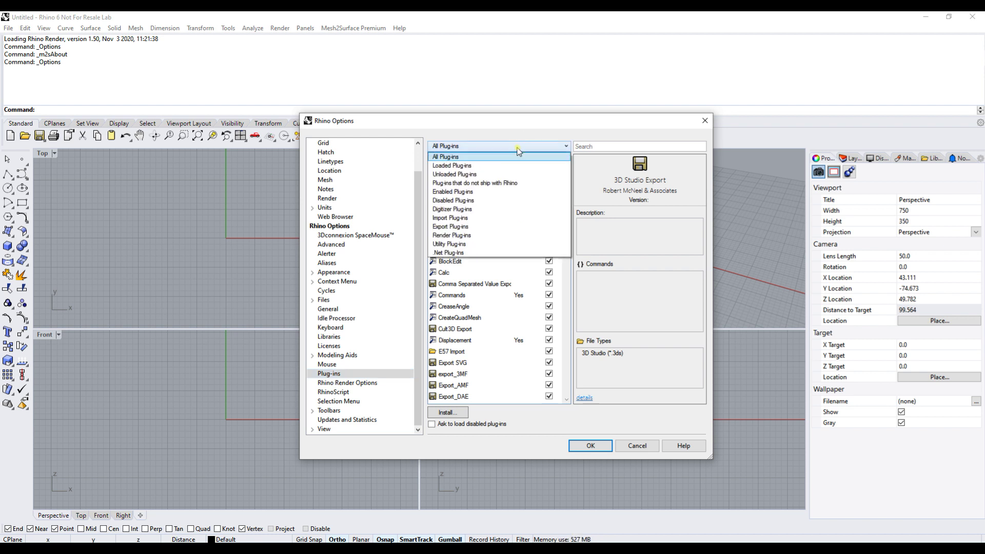
pyautogui.click(440, 166)
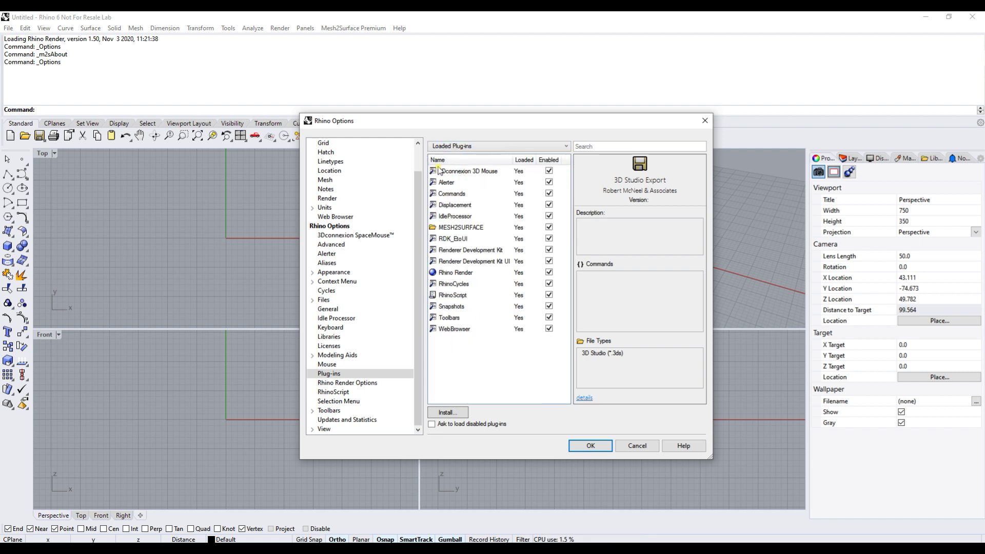
pyautogui.click(475, 232)
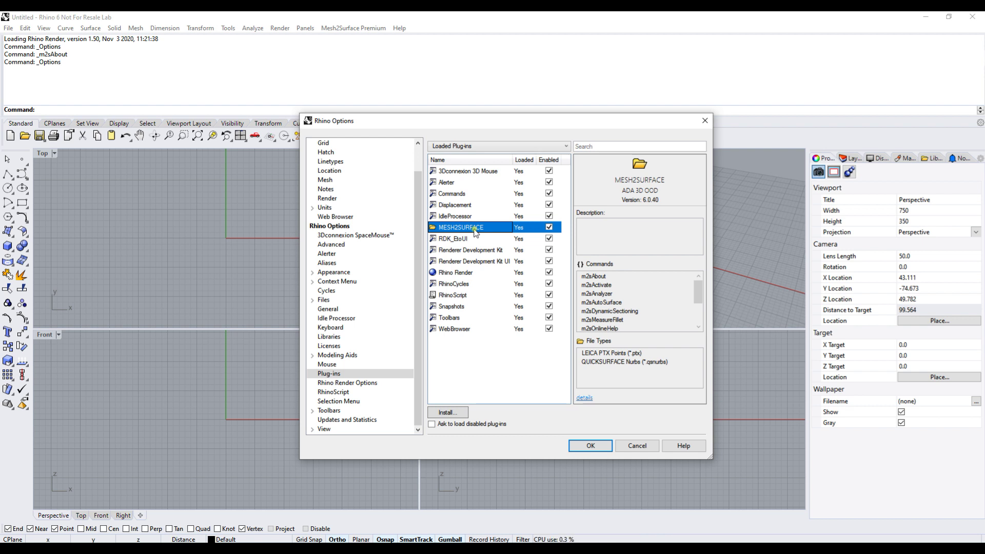
# Open MESH2SURFACE's containing folder, with m2s_for_Rhino.rhp, in File Explorer
pyautogui.rightClick(475, 232)
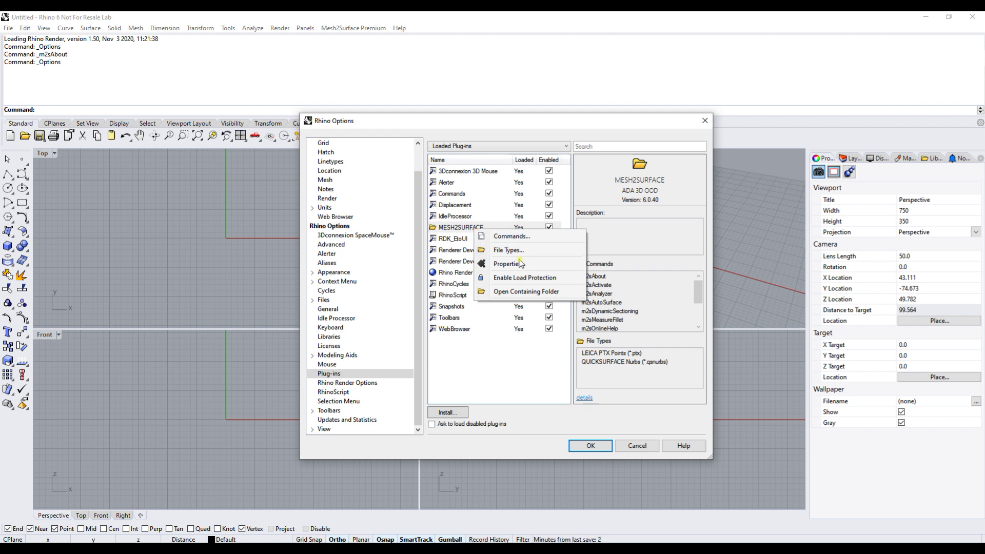
pyautogui.click(523, 293)
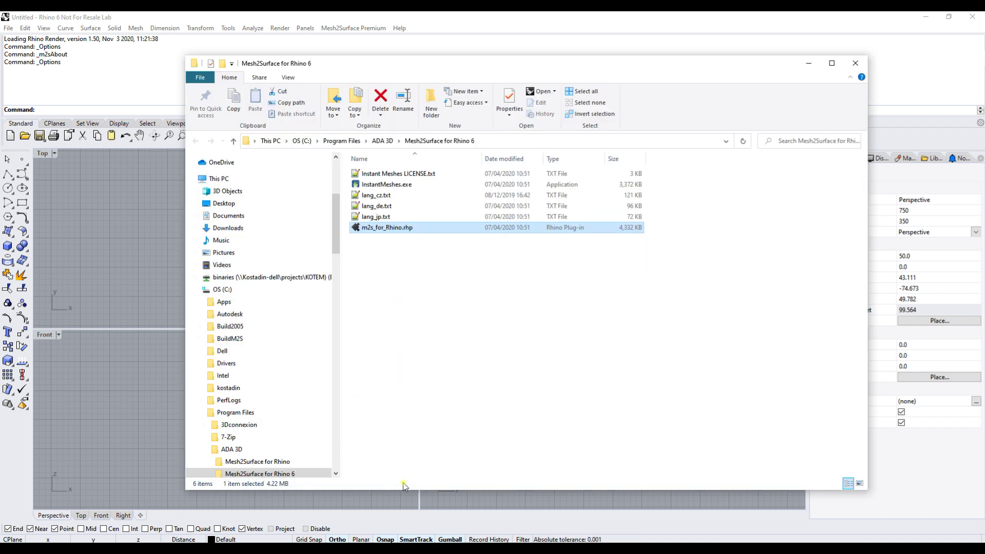
# Shorten the plug-in folder window, reveal its full path, and bring Rhino Options forward
pyautogui.moveTo(401, 491); pyautogui.dragTo(405, 317)
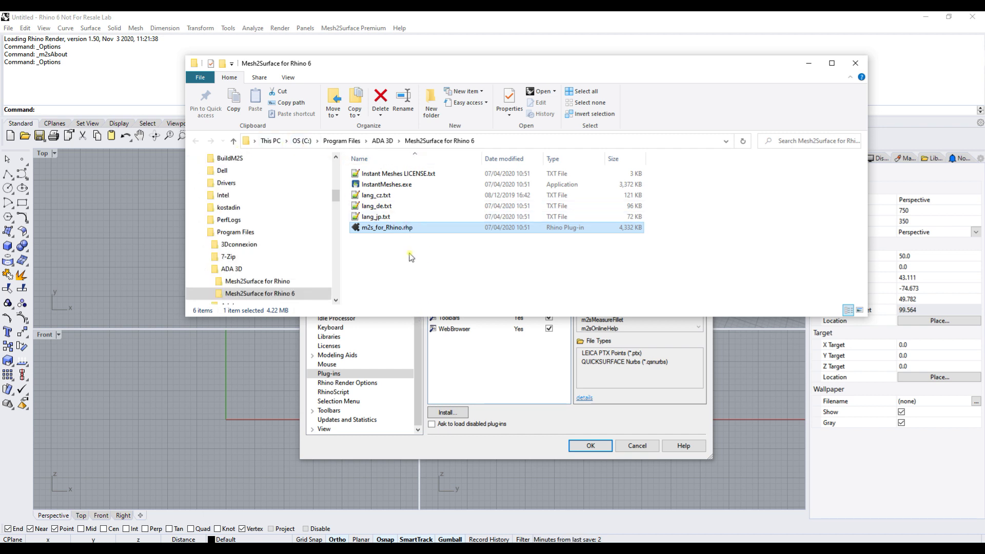
pyautogui.click(483, 141)
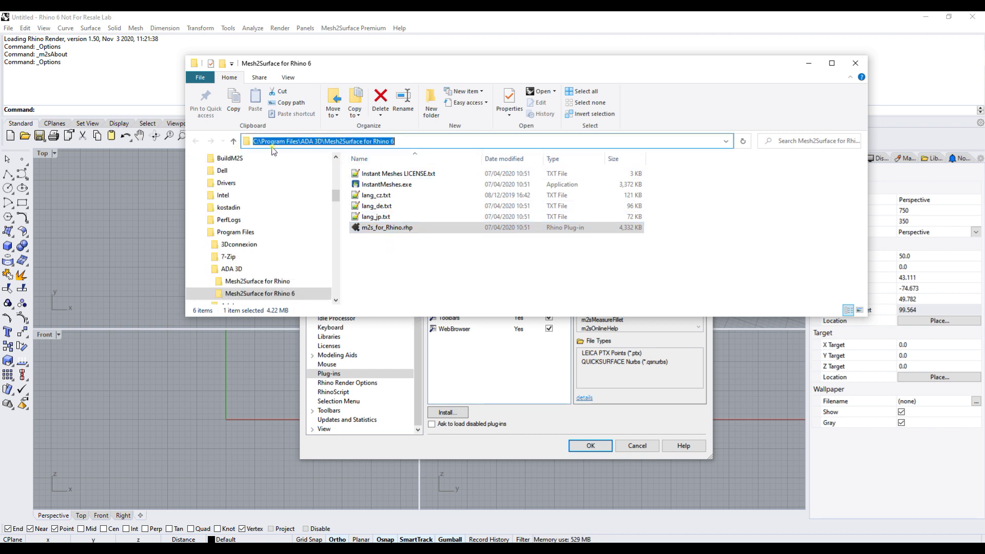
pyautogui.click(666, 426)
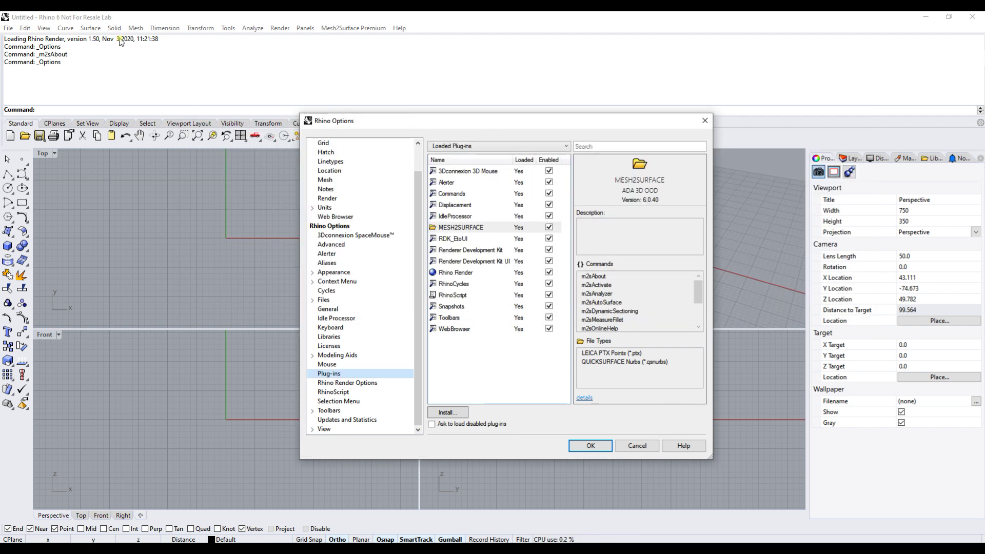
pyautogui.click(629, 446)
pyautogui.click(972, 17)
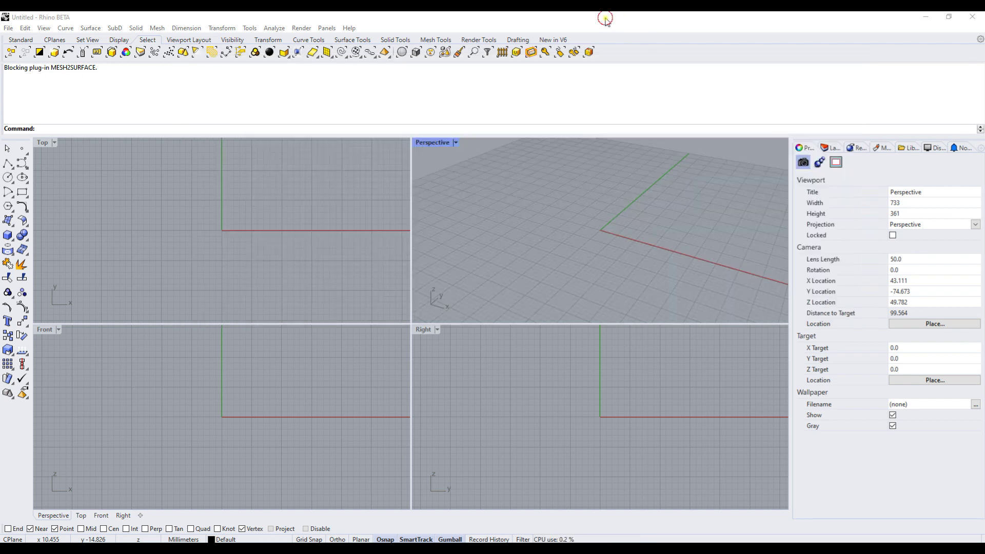
pyautogui.click(607, 20)
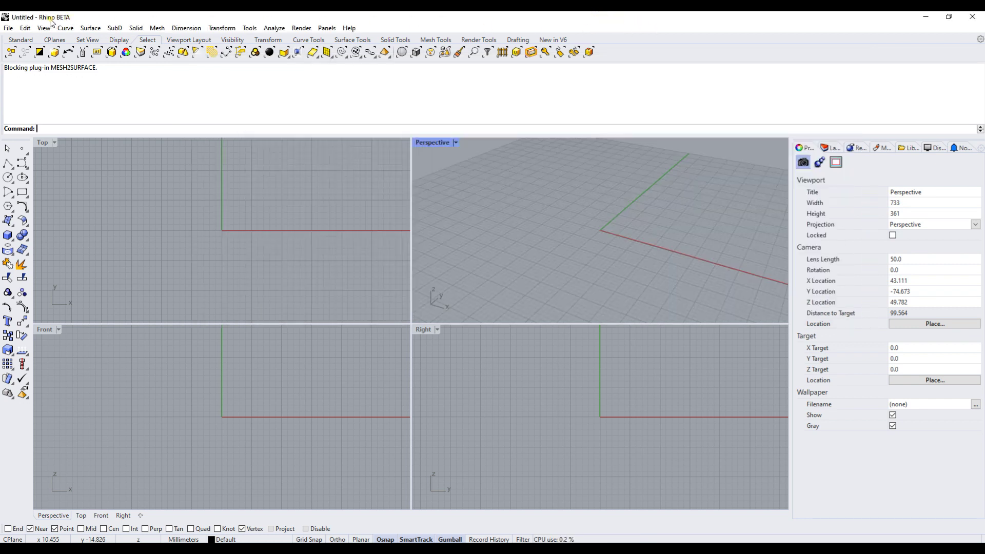
pyautogui.click(349, 28)
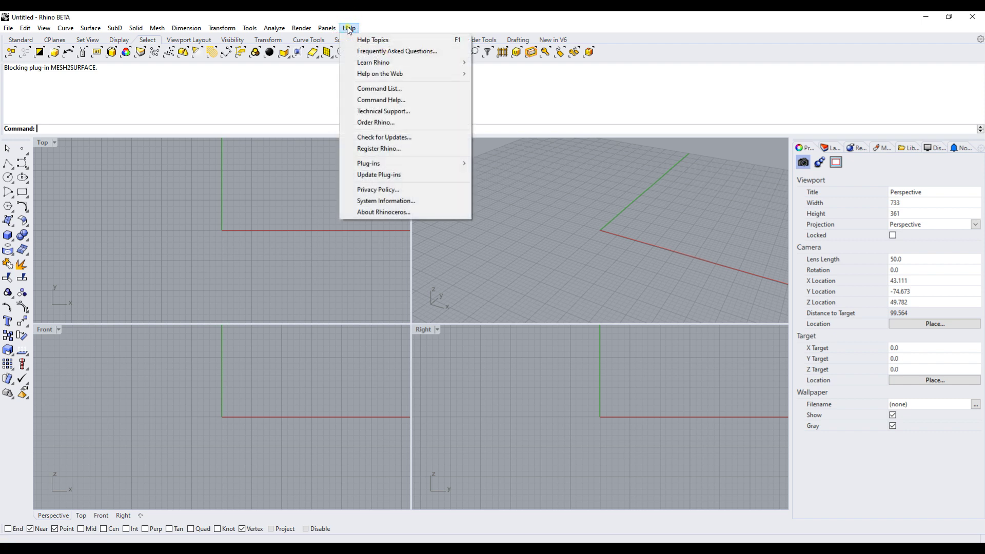
pyautogui.click(387, 213)
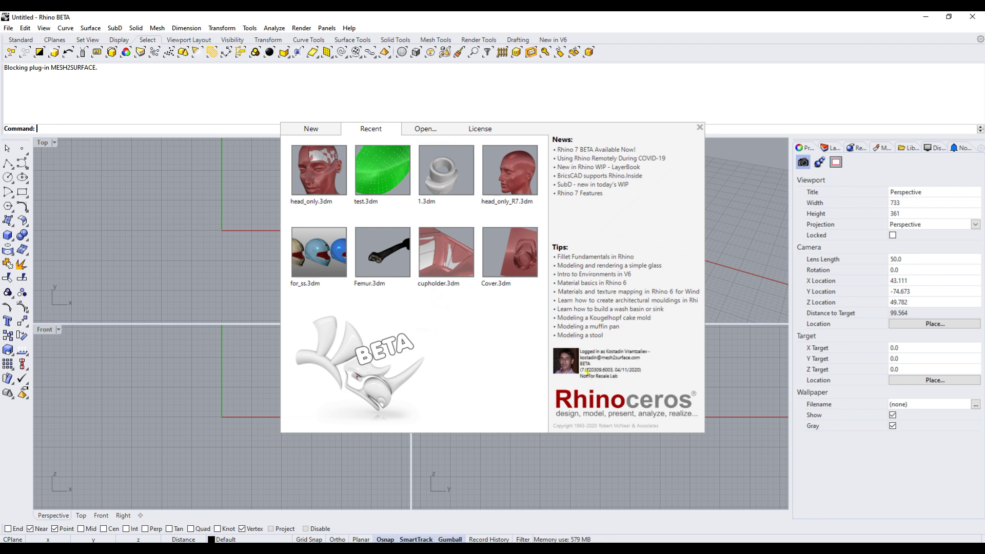
pyautogui.click(699, 127)
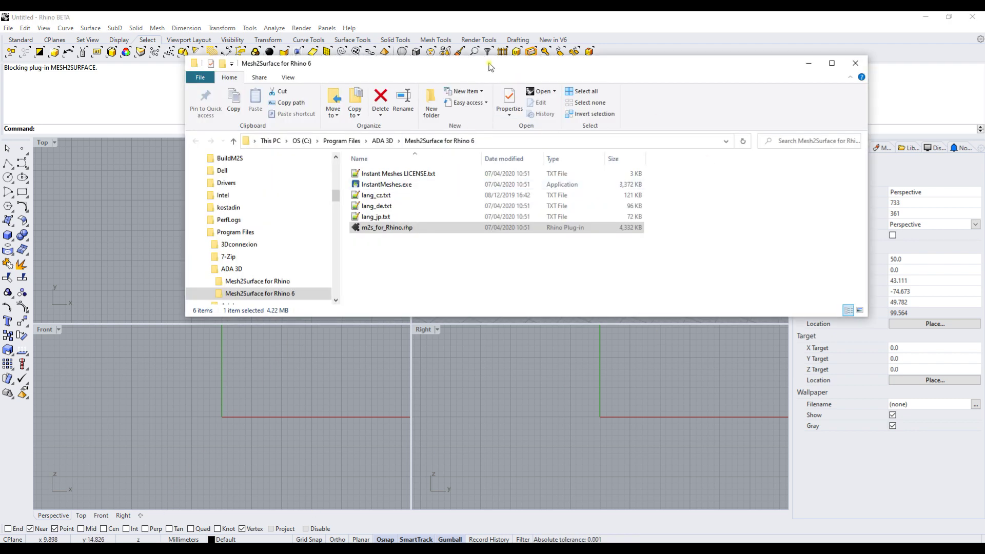
# Load m2s_for_Rhino.rhp into Rhino 7 BETA by dropping it into the Top viewport
pyautogui.click(486, 64)
pyautogui.moveTo(486, 63); pyautogui.dragTo(572, 88)
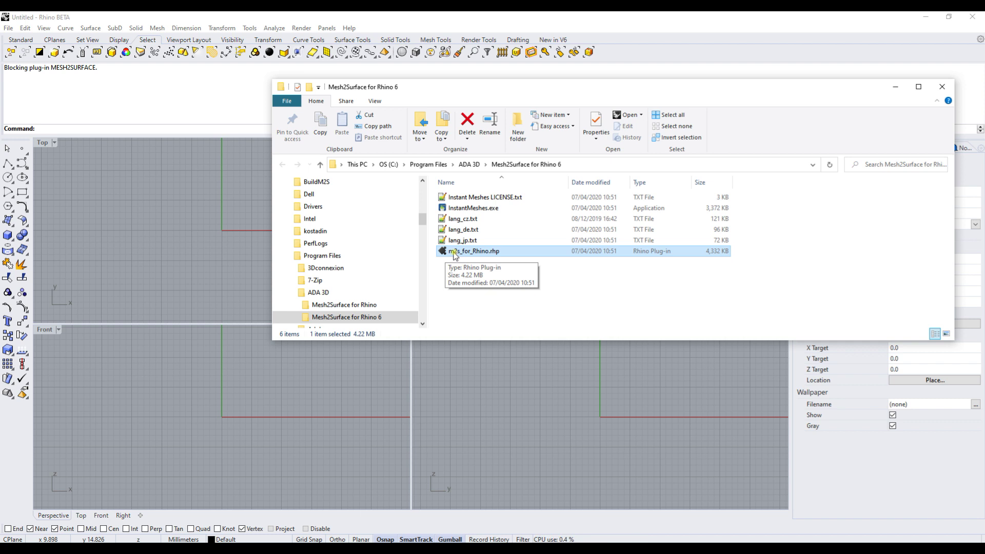
pyautogui.moveTo(454, 255); pyautogui.dragTo(171, 286)
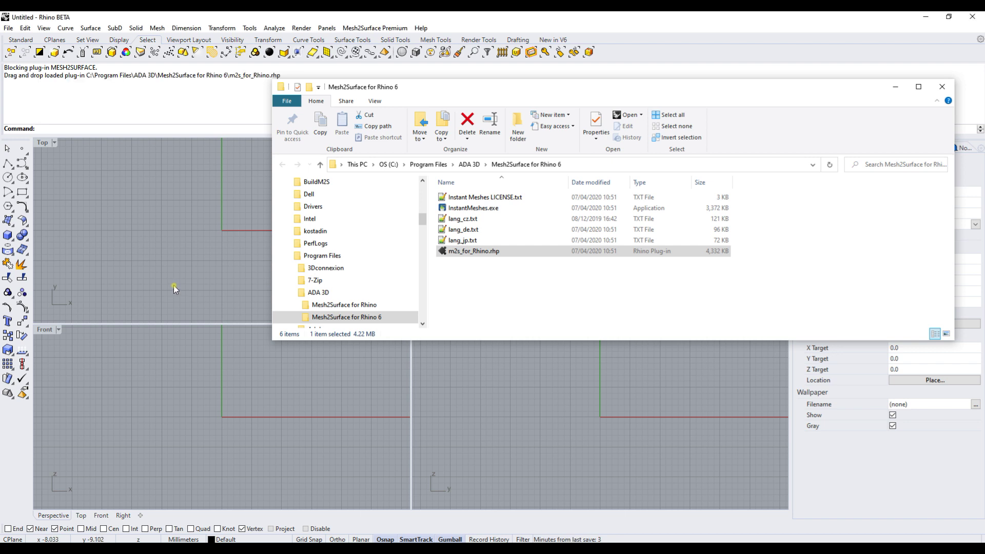
pyautogui.click(24, 90)
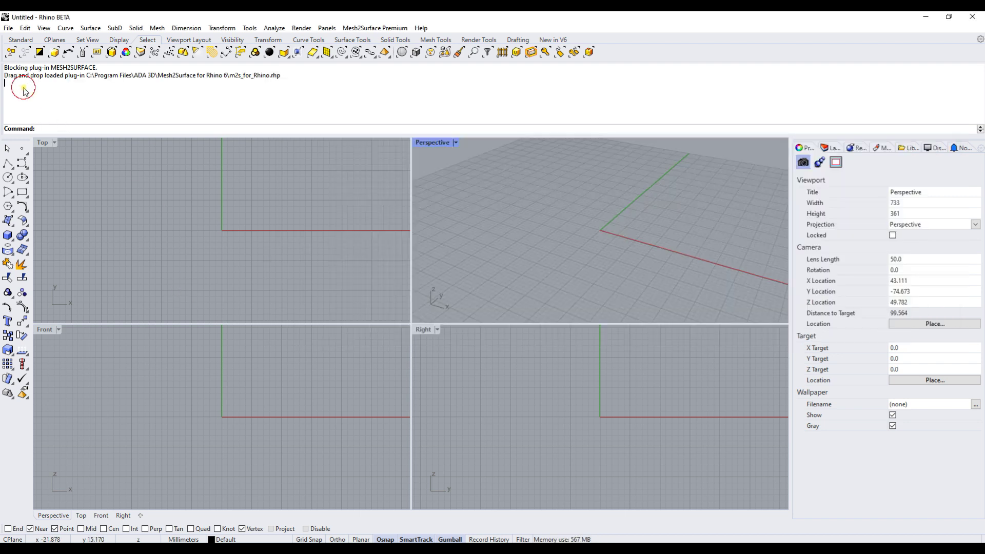
pyautogui.click(374, 28)
pyautogui.click(387, 163)
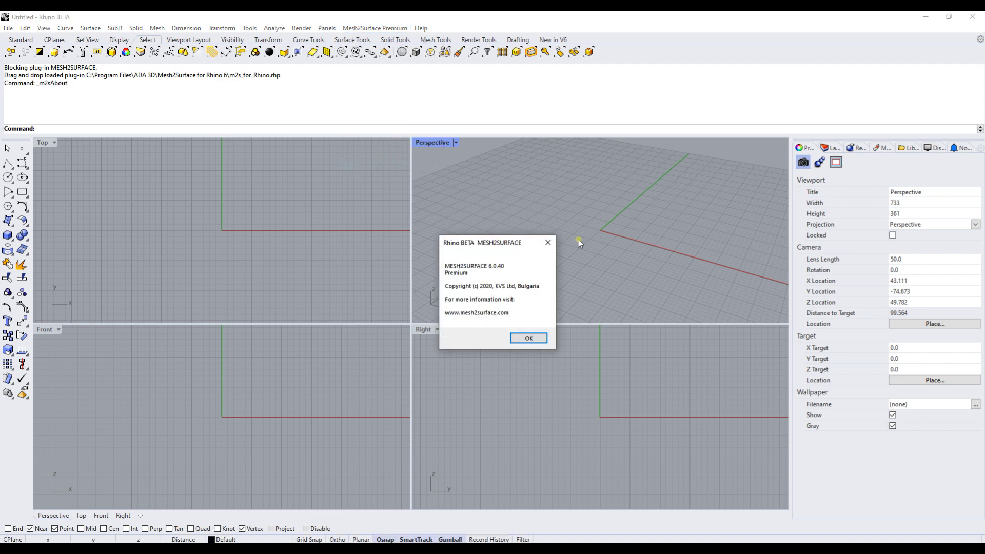
pyautogui.click(529, 338)
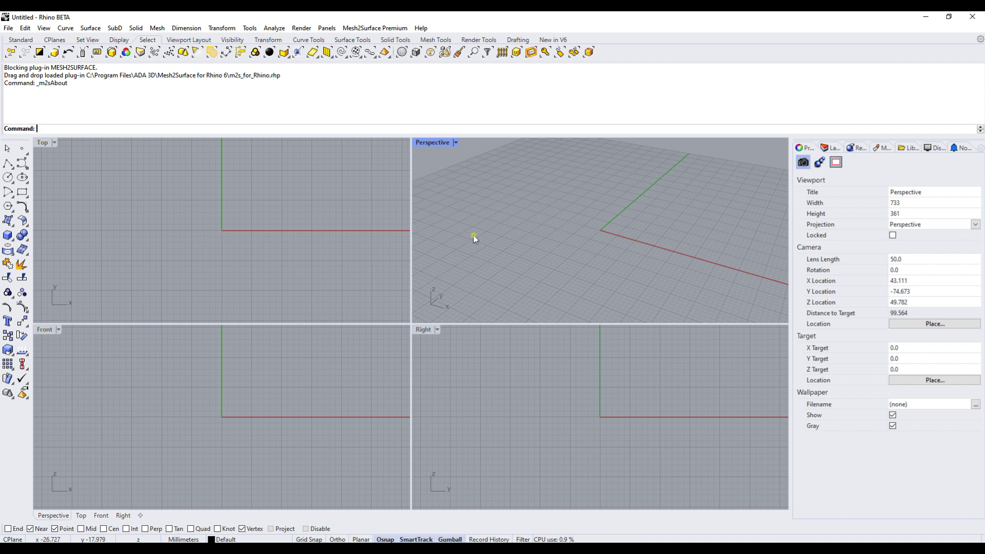
# Show Rhino 7 BETA's Options Plug-ins page filtered to Loaded Plug-ins
pyautogui.click(251, 29)
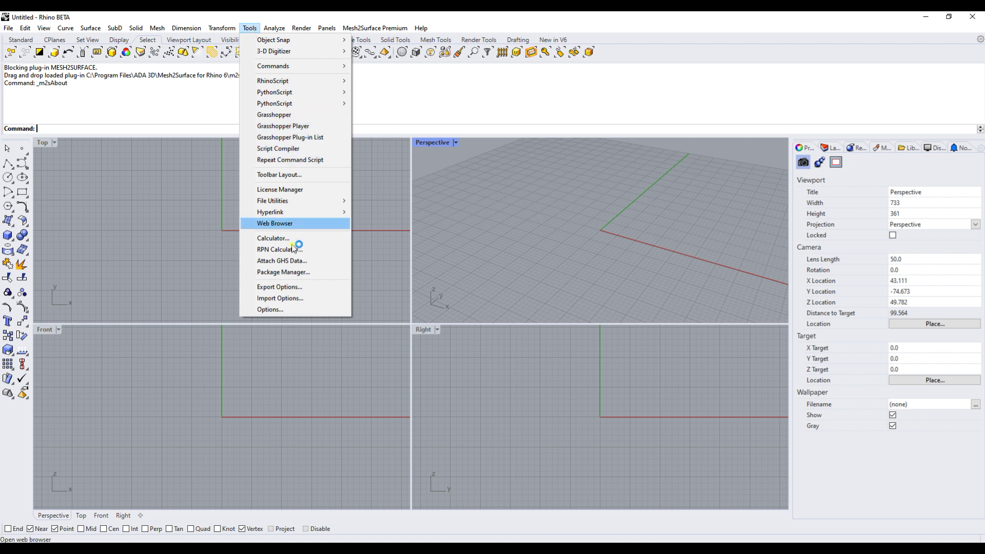
pyautogui.click(274, 310)
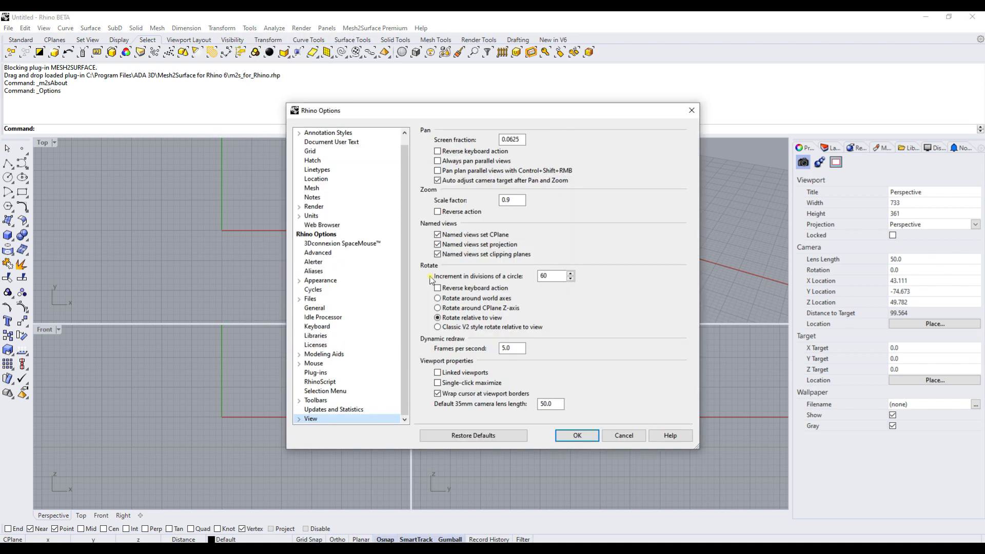
pyautogui.click(308, 371)
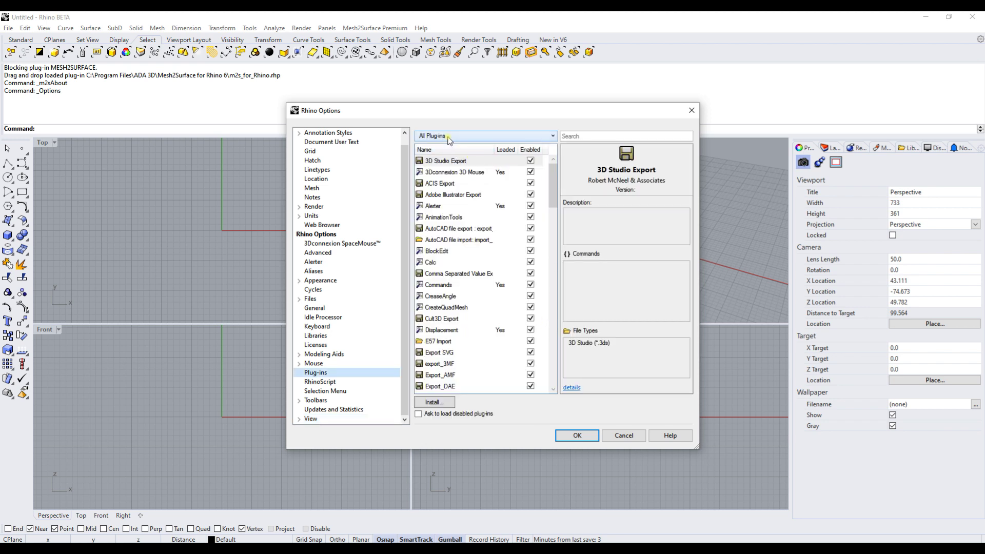
pyautogui.click(449, 137)
pyautogui.click(439, 155)
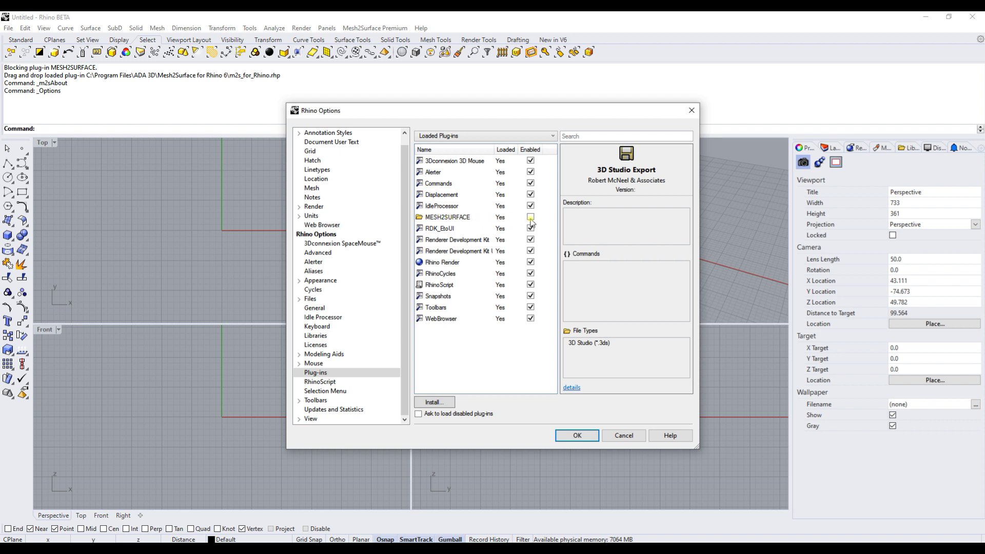
# Refresh the filter via Unloaded then Loaded Plug-ins, and enable MESH2SURFACE 6.0.40
pyautogui.click(454, 136)
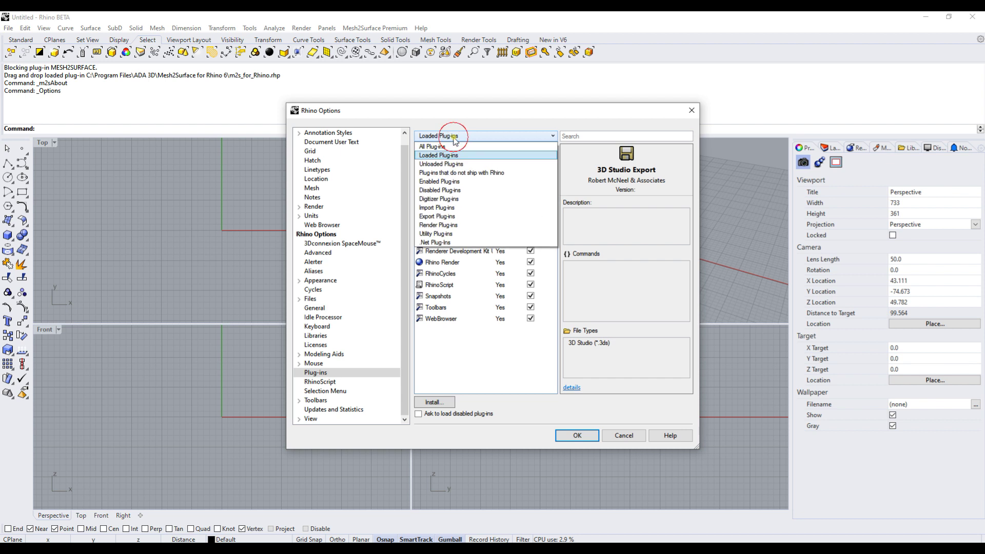
pyautogui.click(445, 164)
pyautogui.click(455, 139)
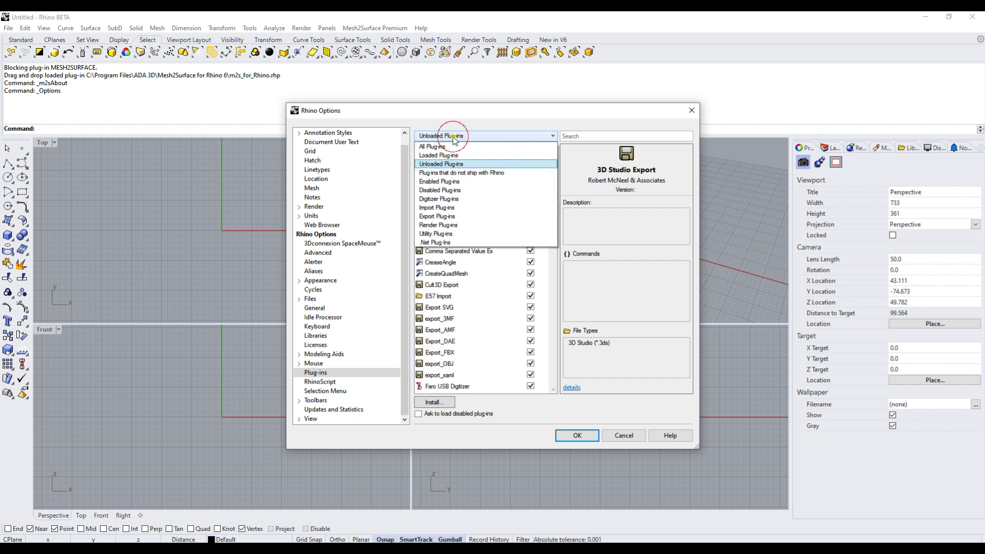
pyautogui.click(442, 155)
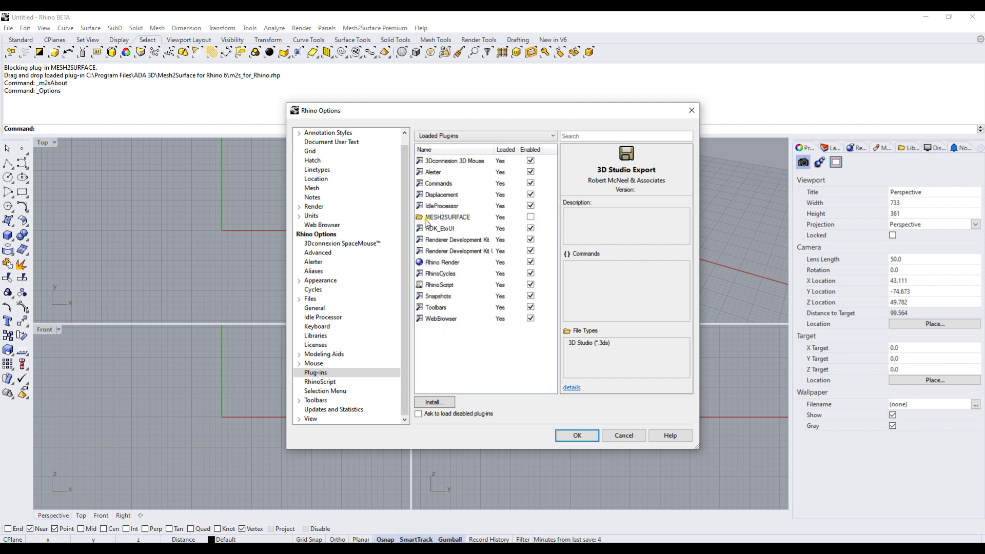
pyautogui.click(531, 217)
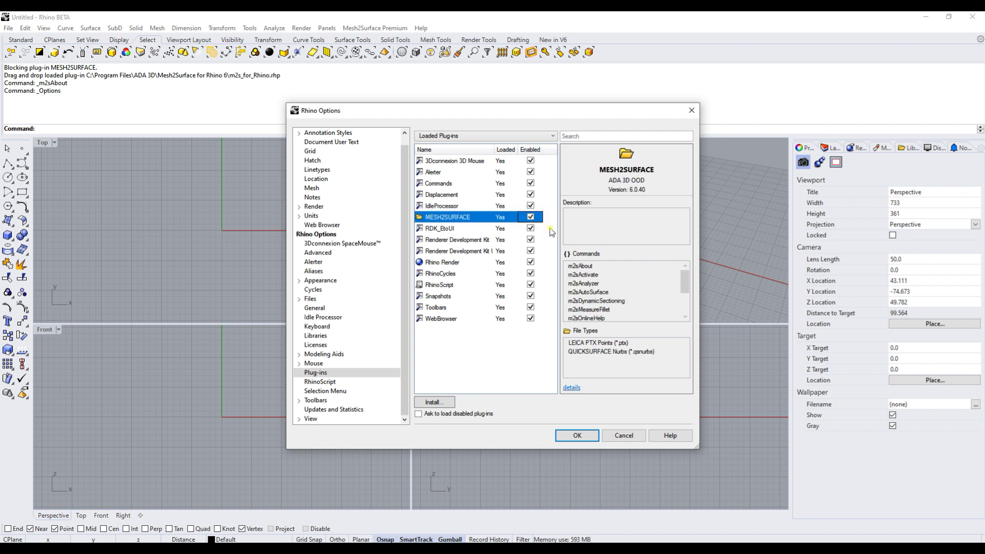